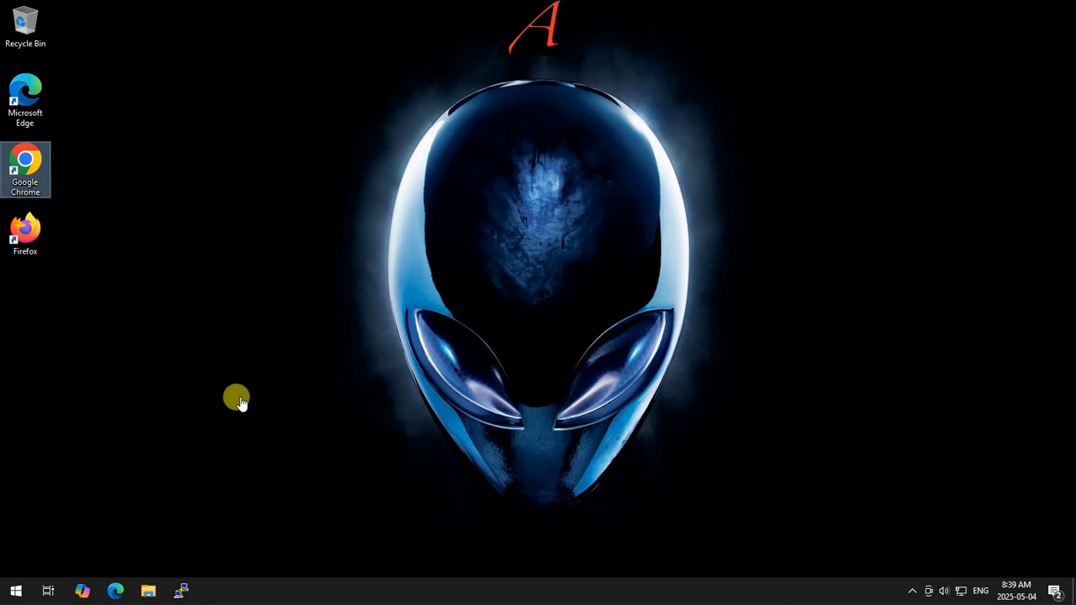
Step: Open Google Chrome and search the web for "Tortoise Git"
double_click(49, 191)
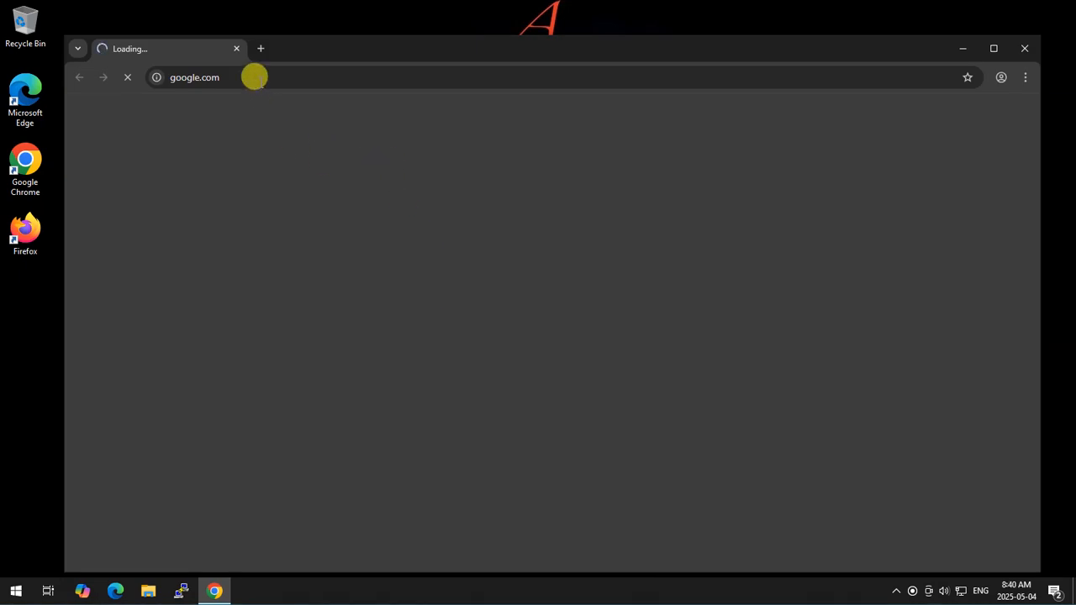
left_click(247, 74)
key("BackSpace")
type("To")
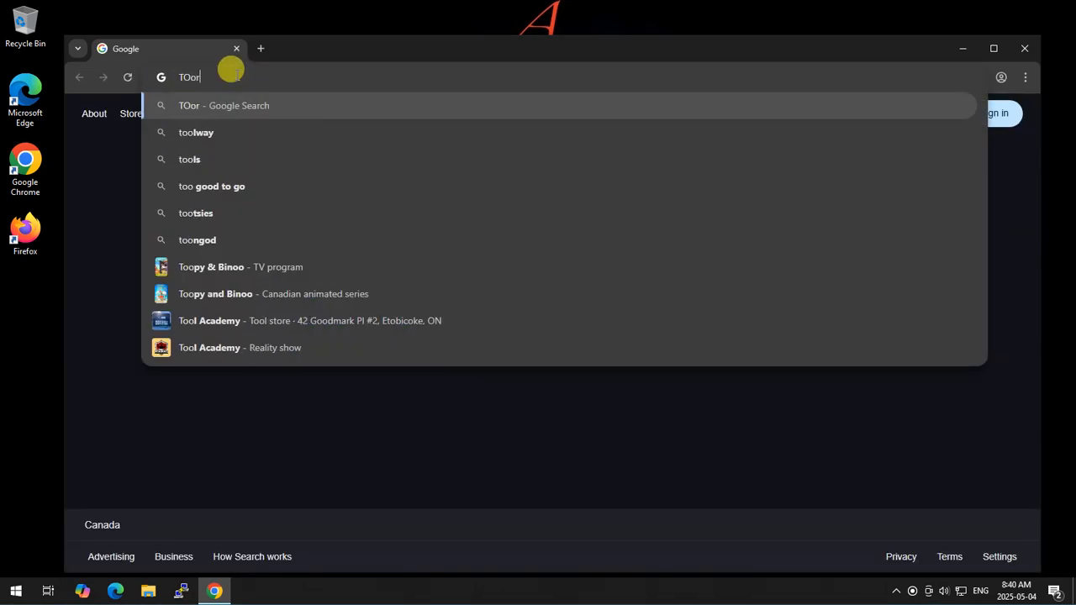
type("rt")
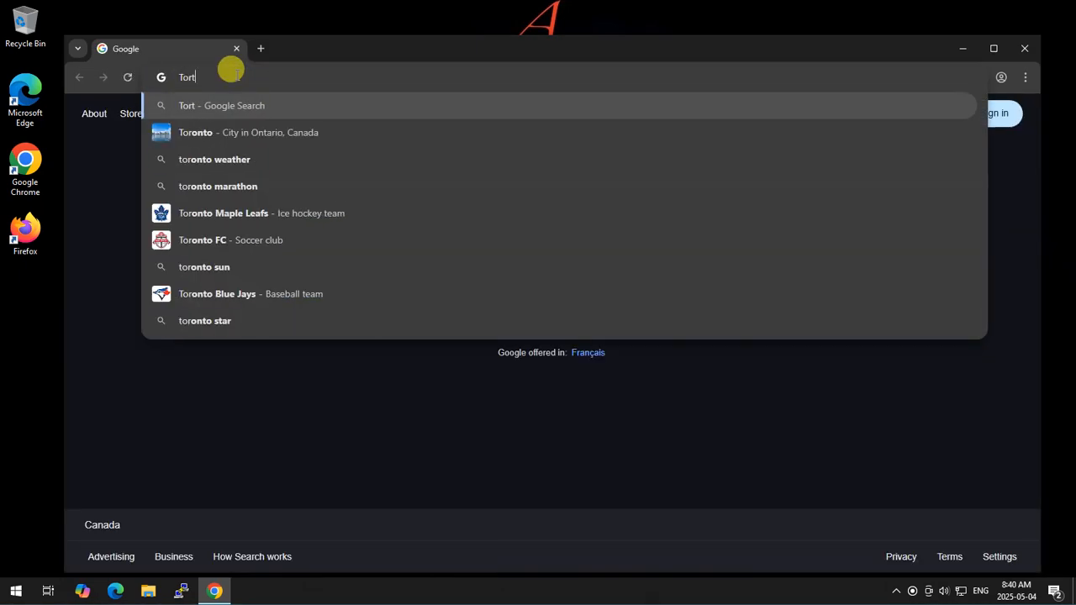
type("oise ")
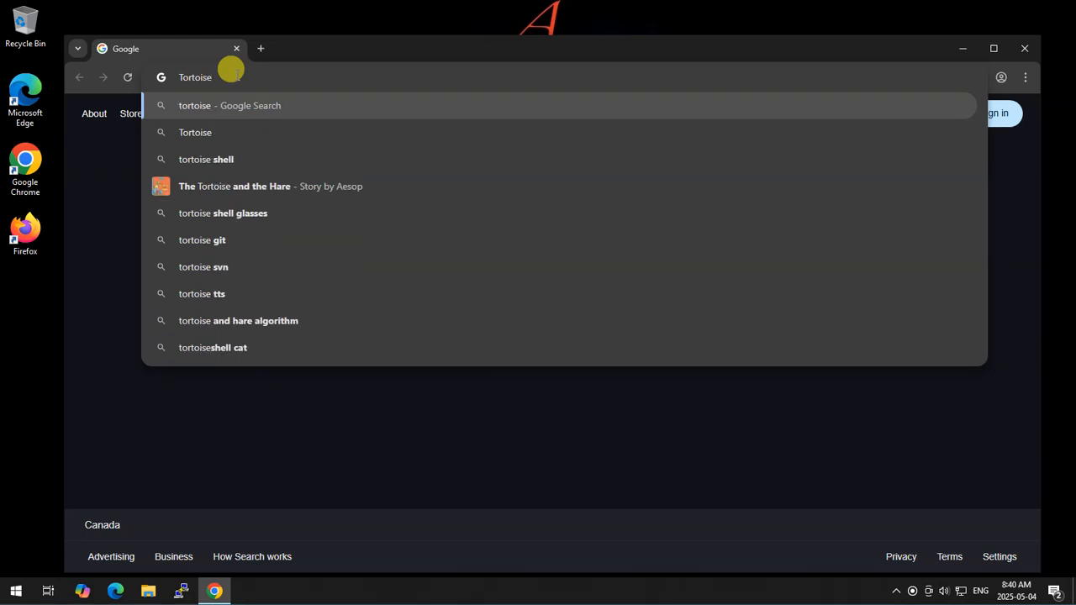
type("Git")
key("Return")
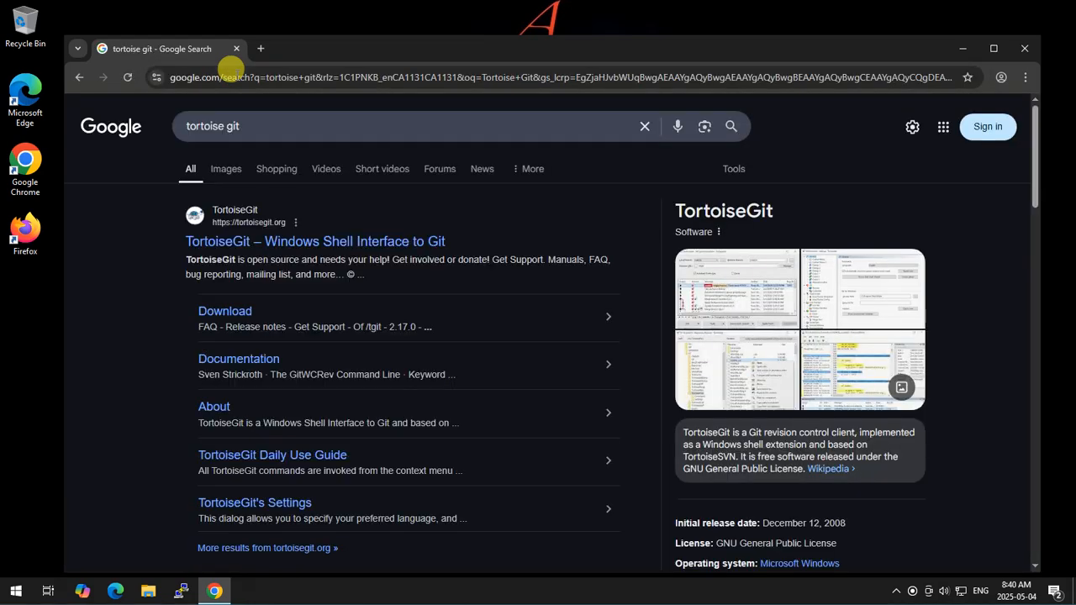
Step: Download the 64-bit TortoiseGit 2.17.0.2 installer from the tortoisegit.org download page and launch it
left_click(225, 313)
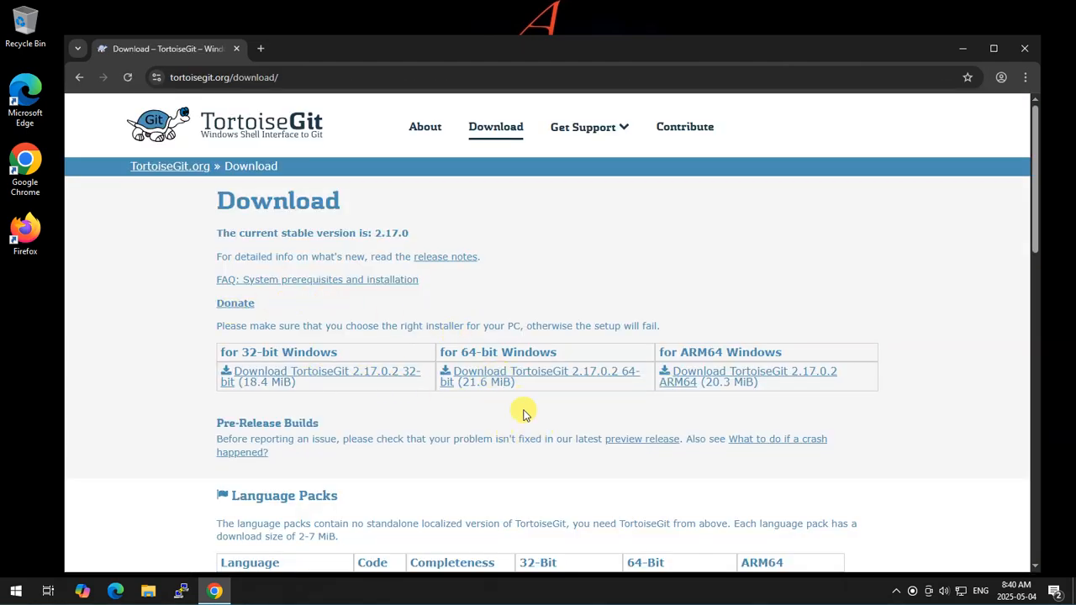
left_click(514, 378)
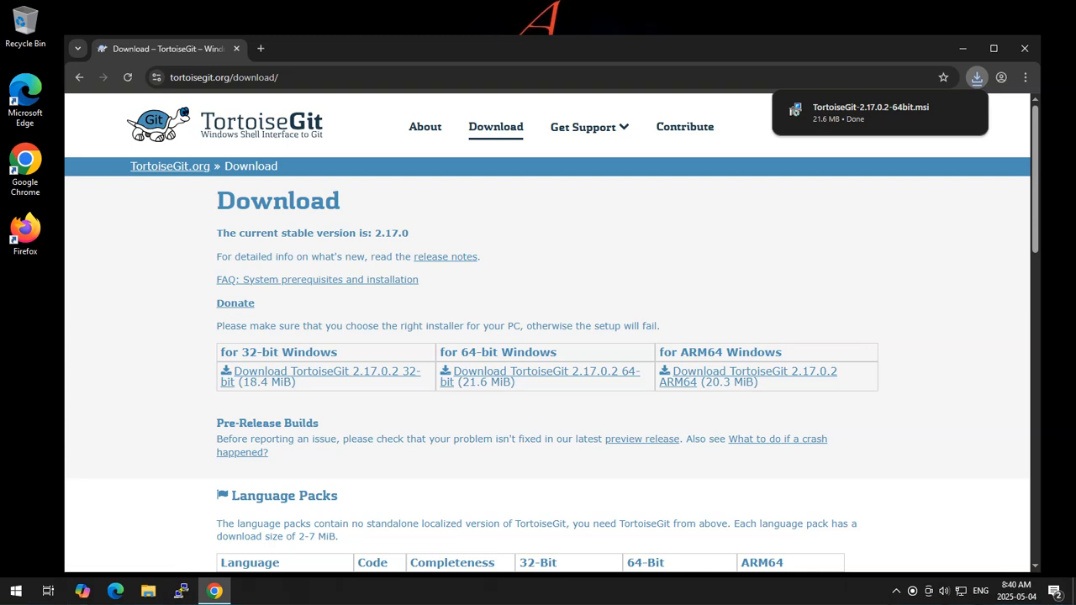
left_click(978, 79)
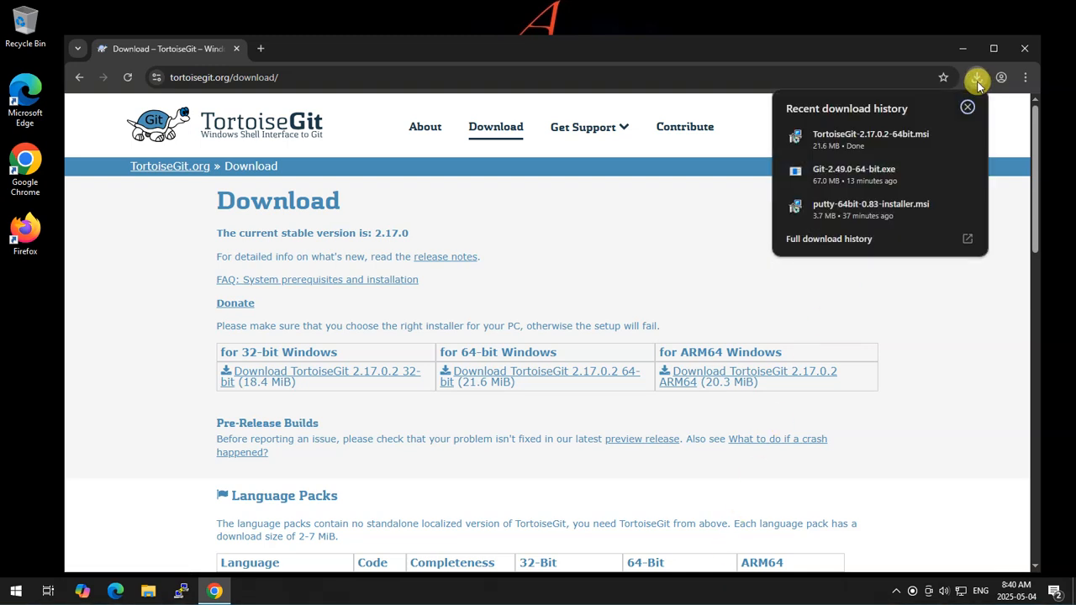
left_click(849, 135)
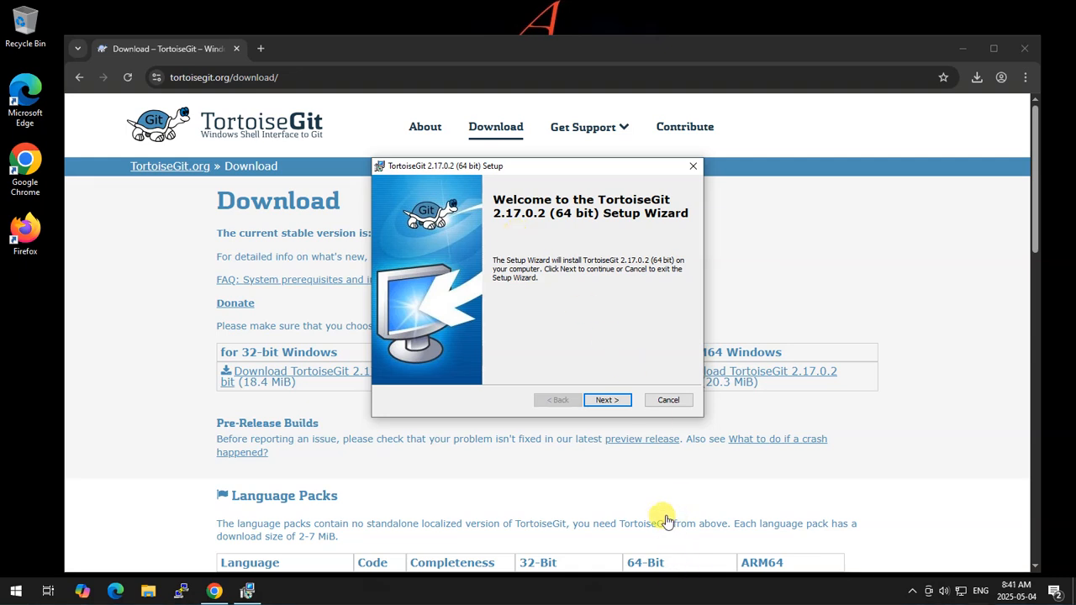
Step: Install TortoiseGit 2.17.0.2 with the default setup options, allow the device changes, and finish with the first start wizard enabled
left_click(608, 400)
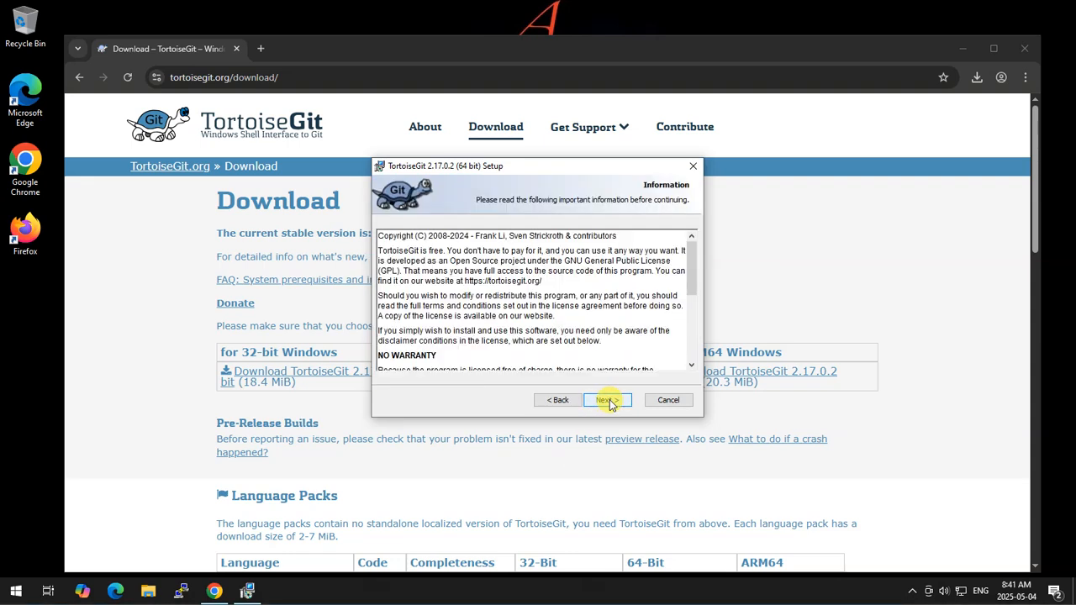
left_click(608, 400)
left_click(609, 400)
left_click(609, 400)
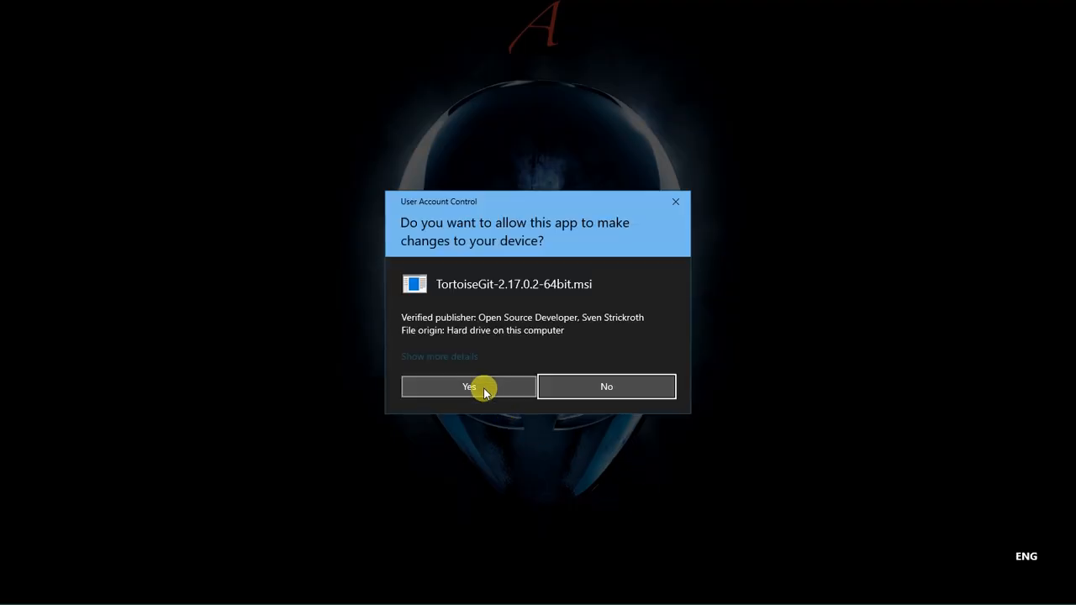
left_click(486, 391)
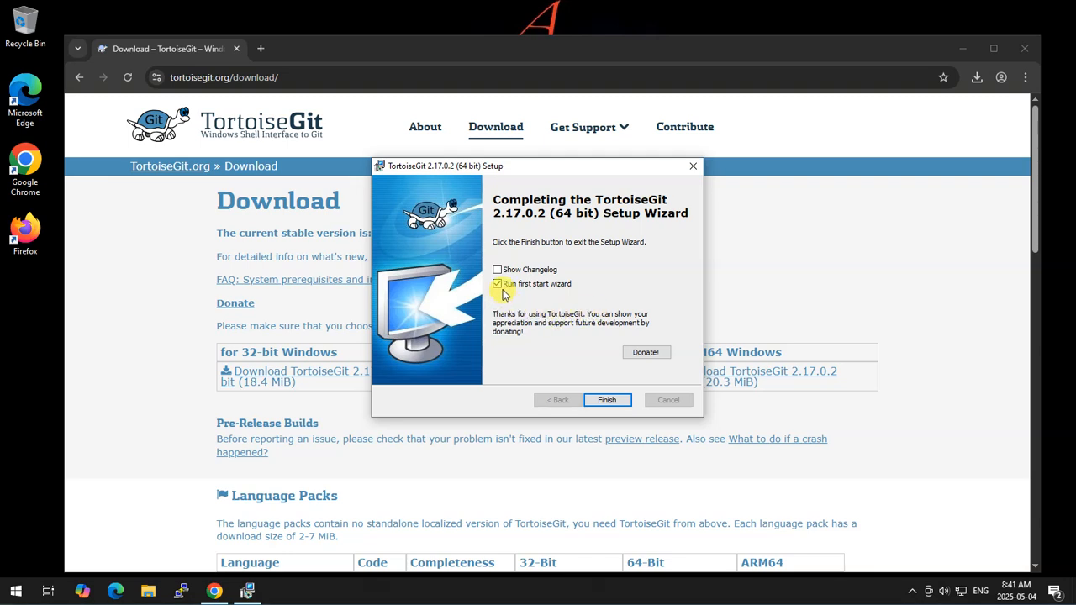
left_click(604, 401)
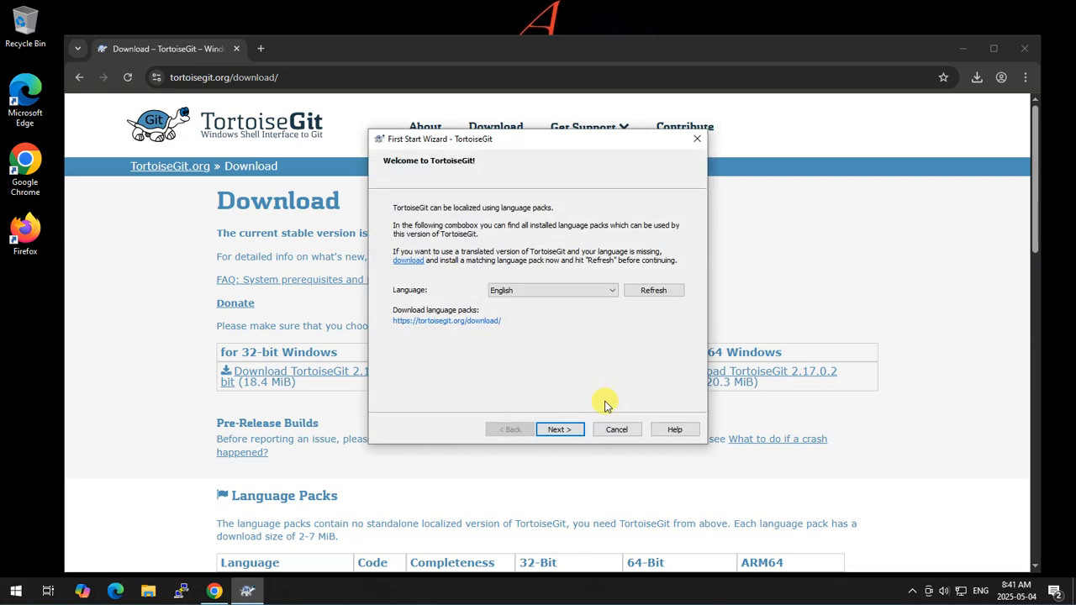
Step: Keep English as the language and advance through the first start wizard's introduction pages
left_click(554, 430)
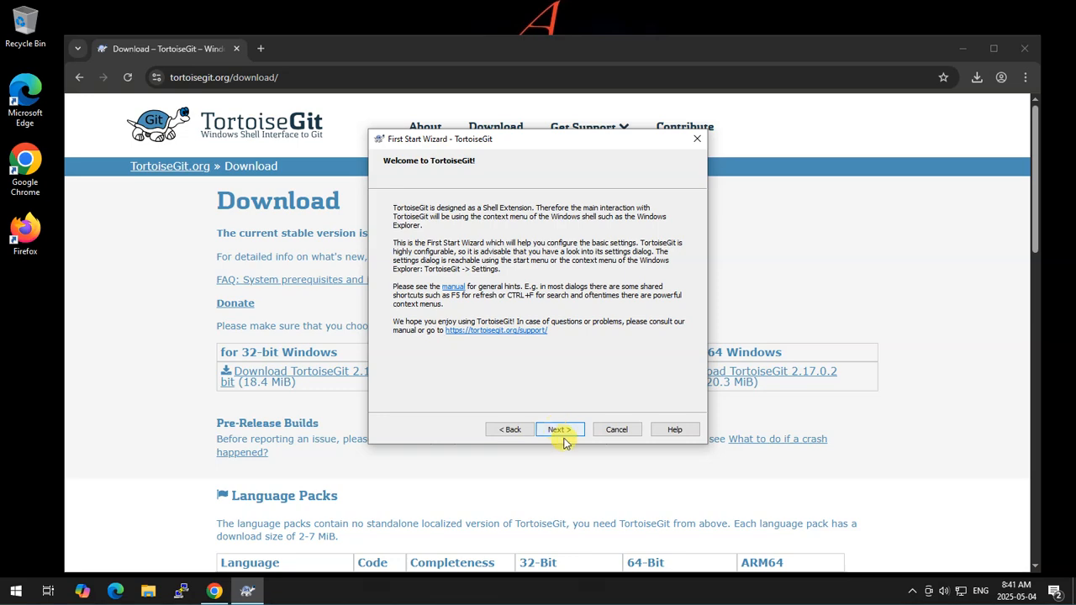
left_click(558, 431)
left_click(559, 430)
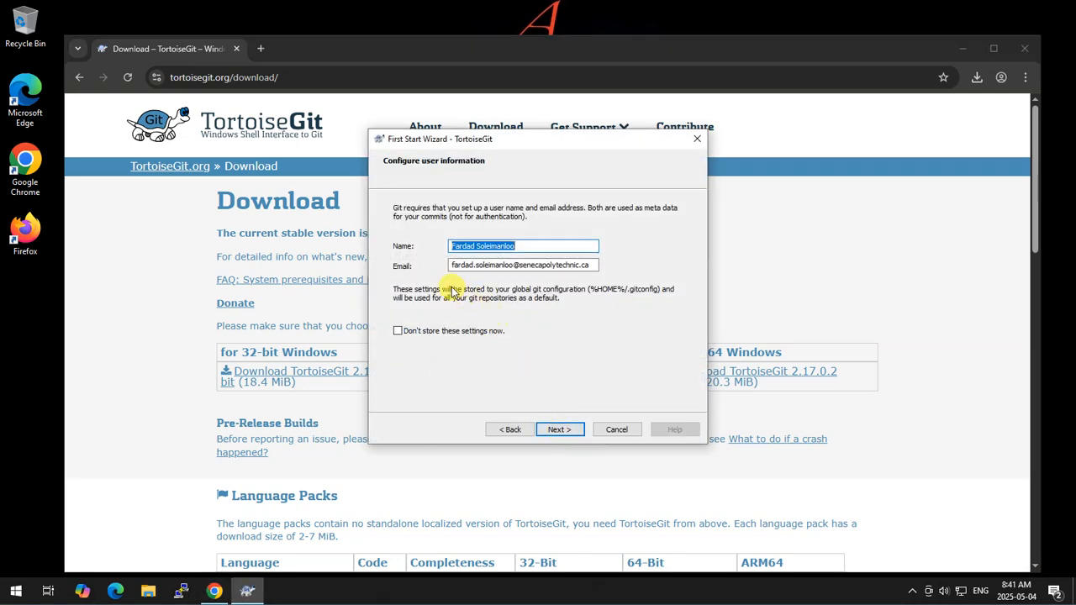
Step: Replace the git user information with the user's display name and the user's e-mail address
left_click(593, 266)
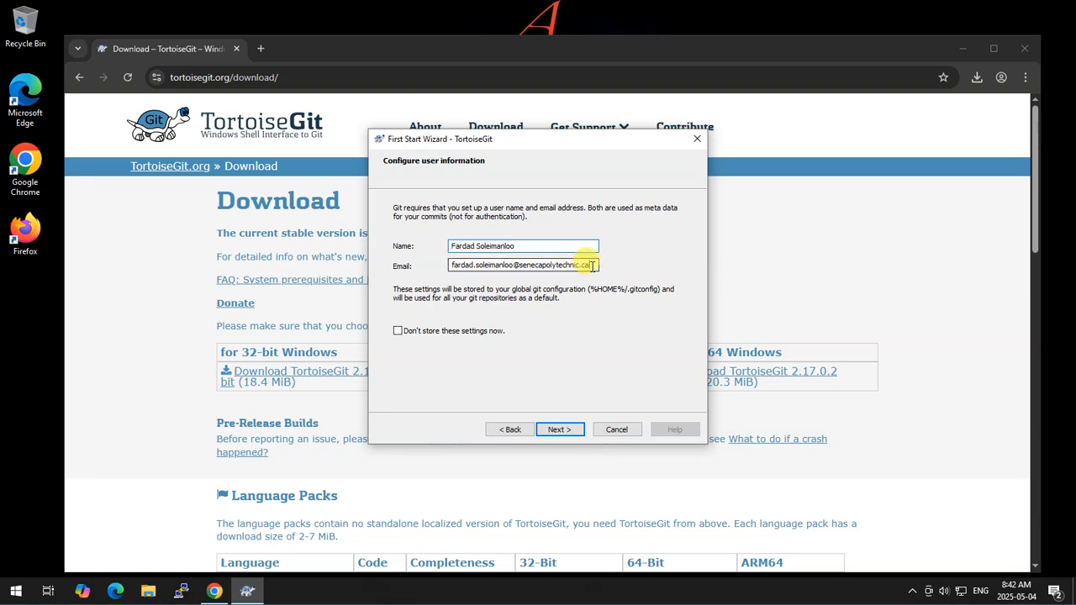
left_click_drag(593, 265, 449, 266)
key("BackSpace")
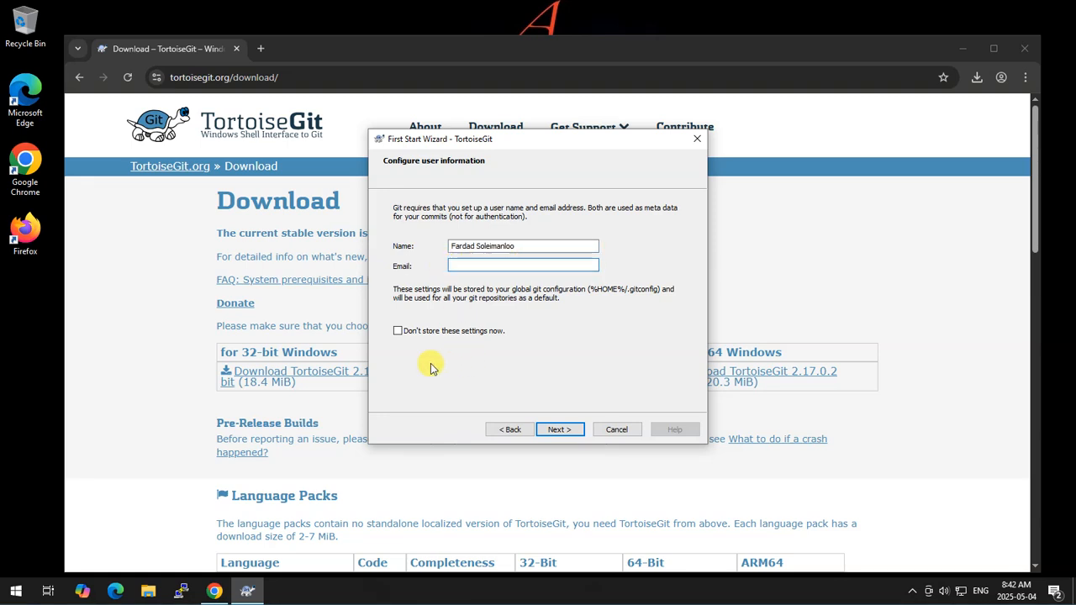
left_click_drag(595, 245, 408, 247)
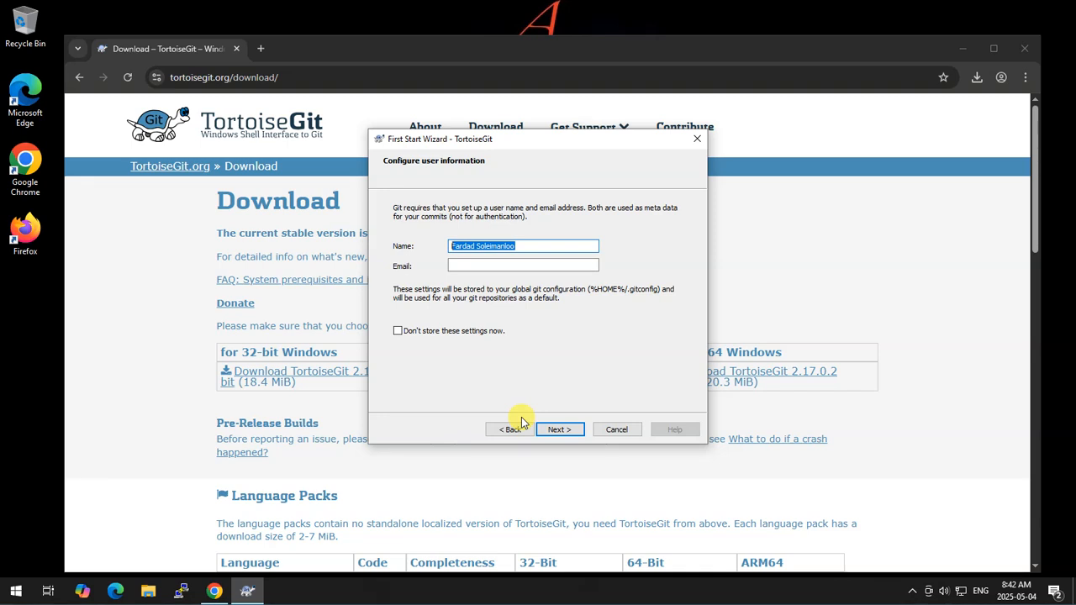
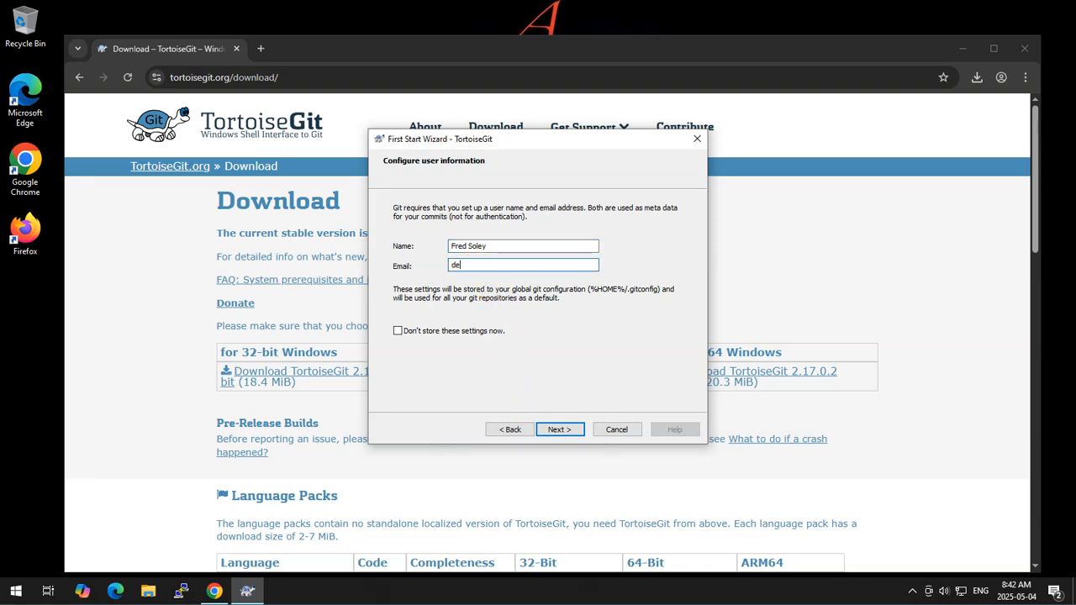
Step: Keep TortoiseGitPlink and the default credential settings, then finish the first start wizard
left_click(554, 431)
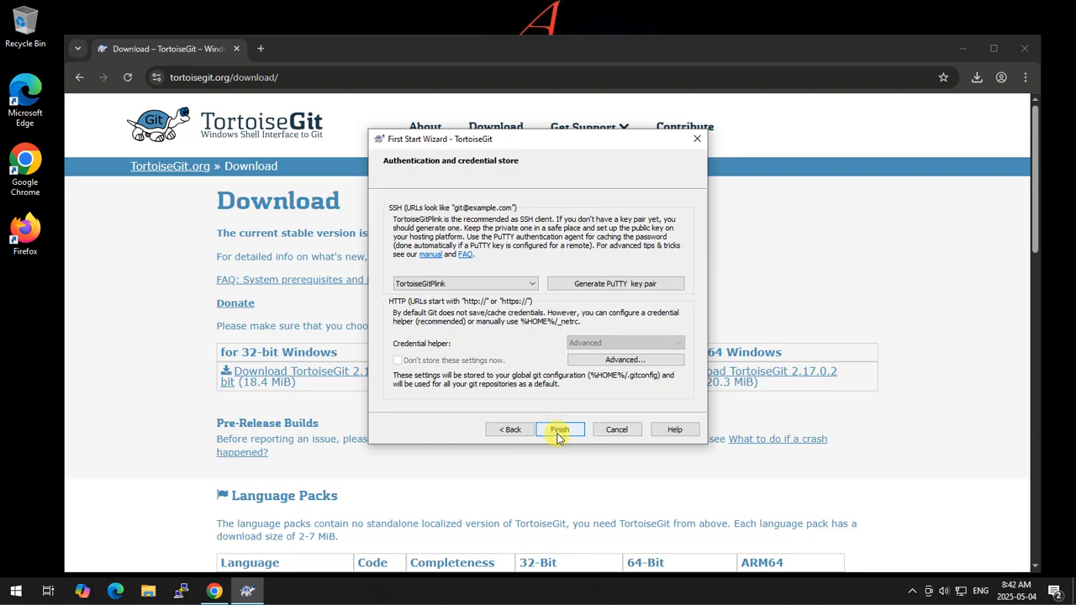
left_click(556, 431)
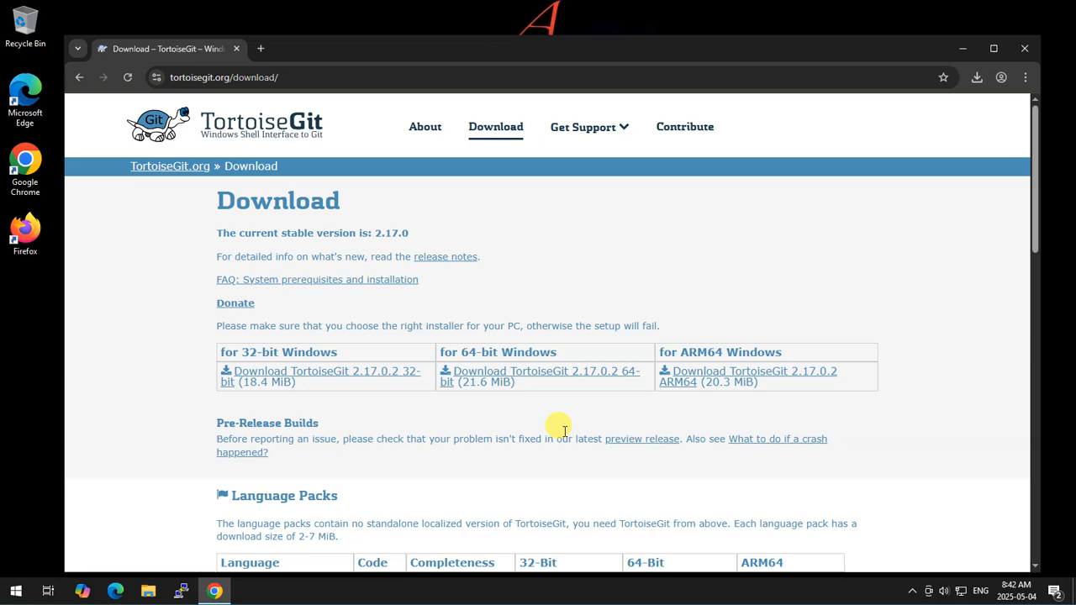
Step: Close the Chrome browser window
left_click(967, 48)
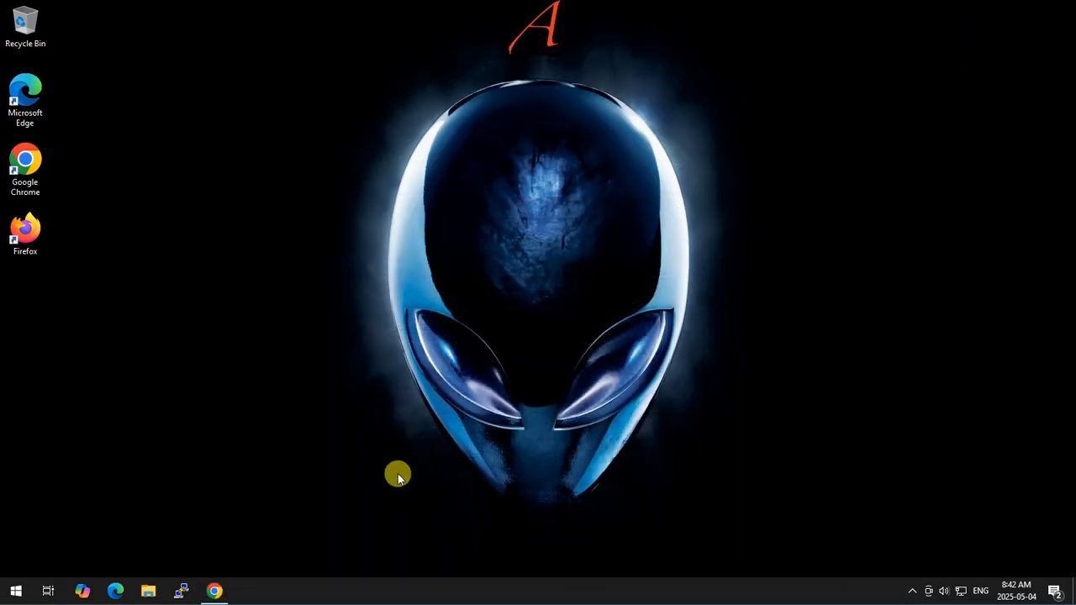
left_click(213, 592)
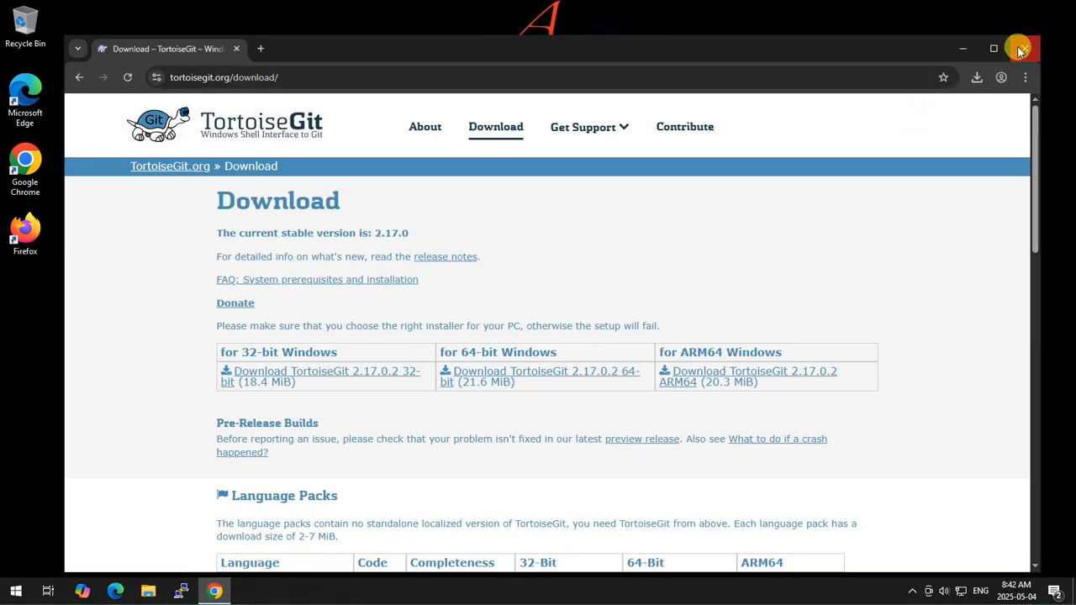
left_click(1015, 49)
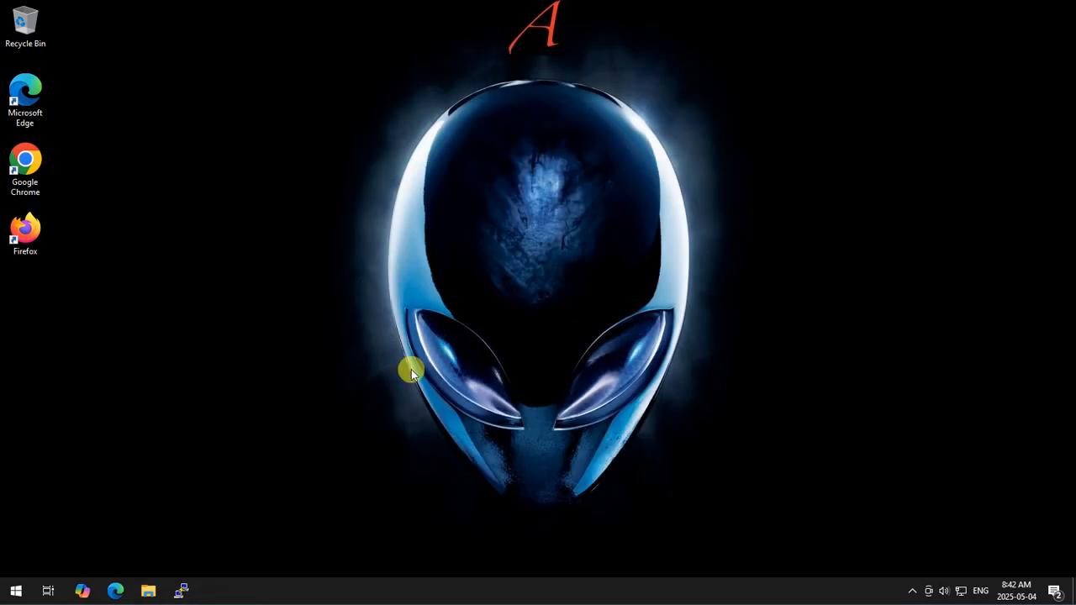